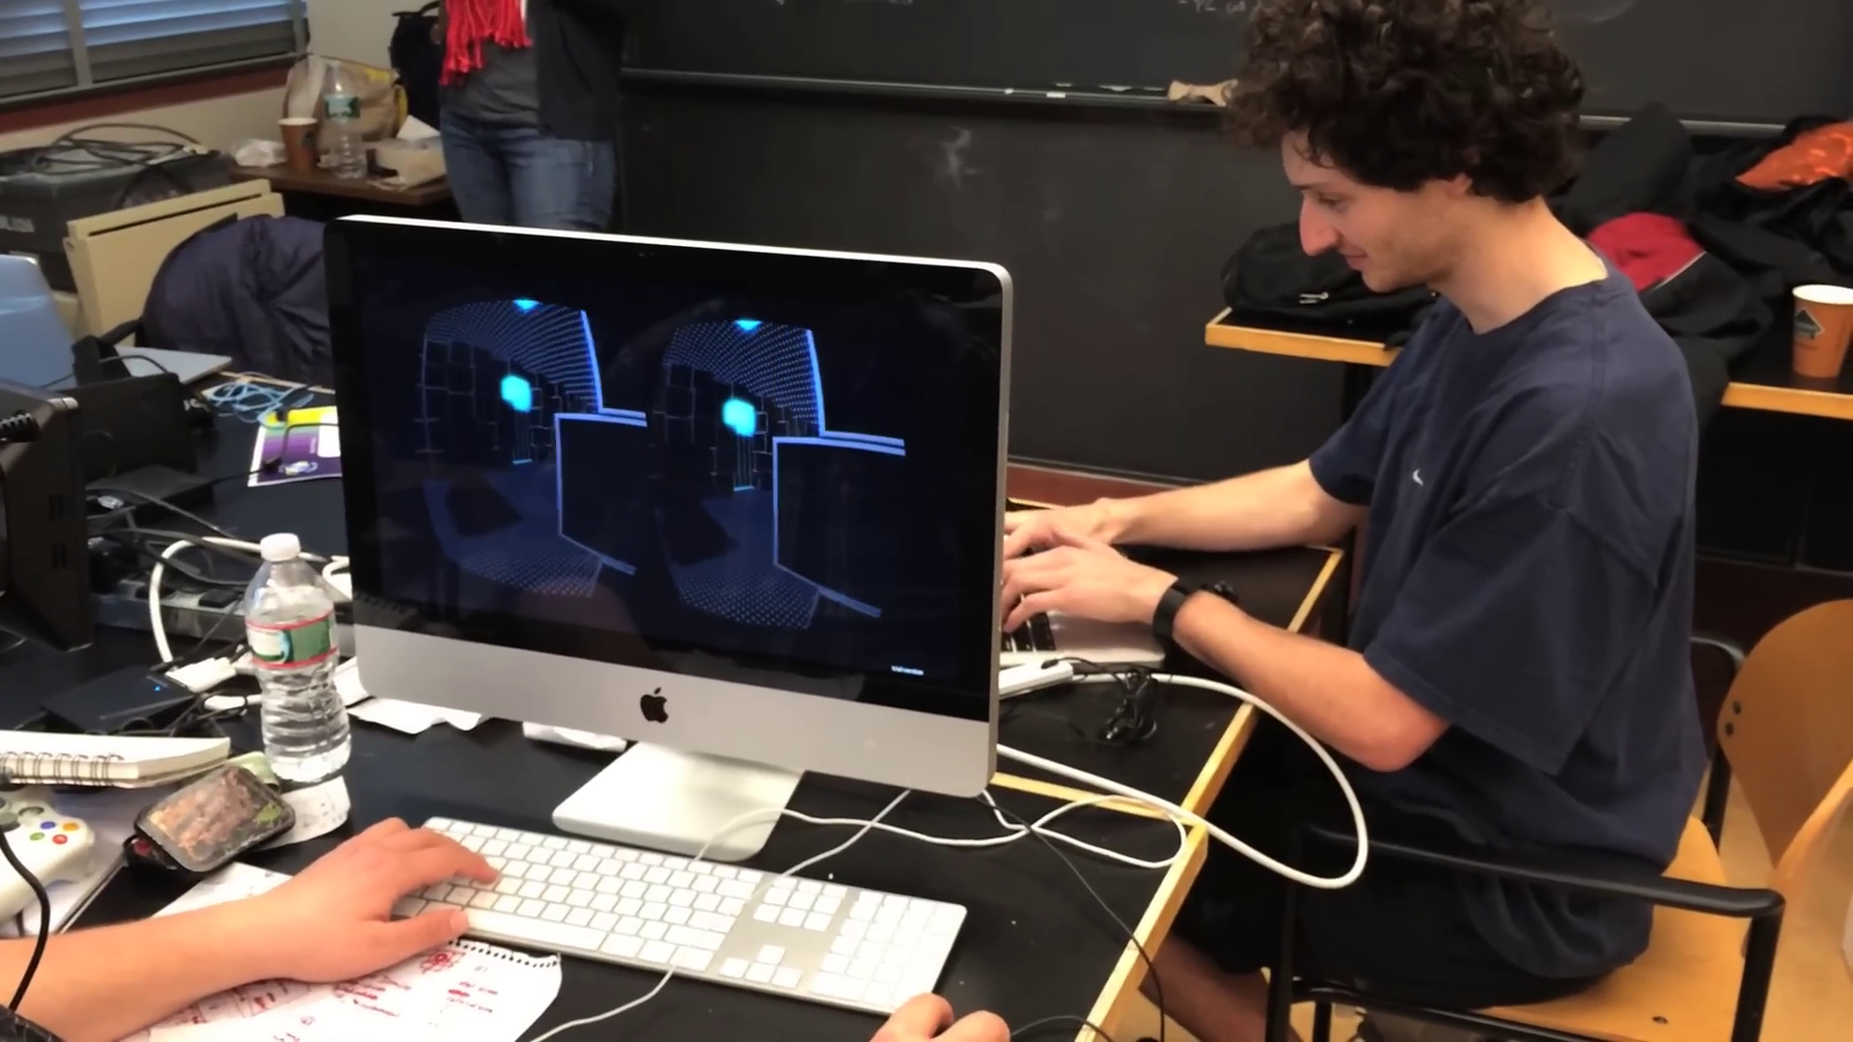
pyautogui.write('sure youre the exper')
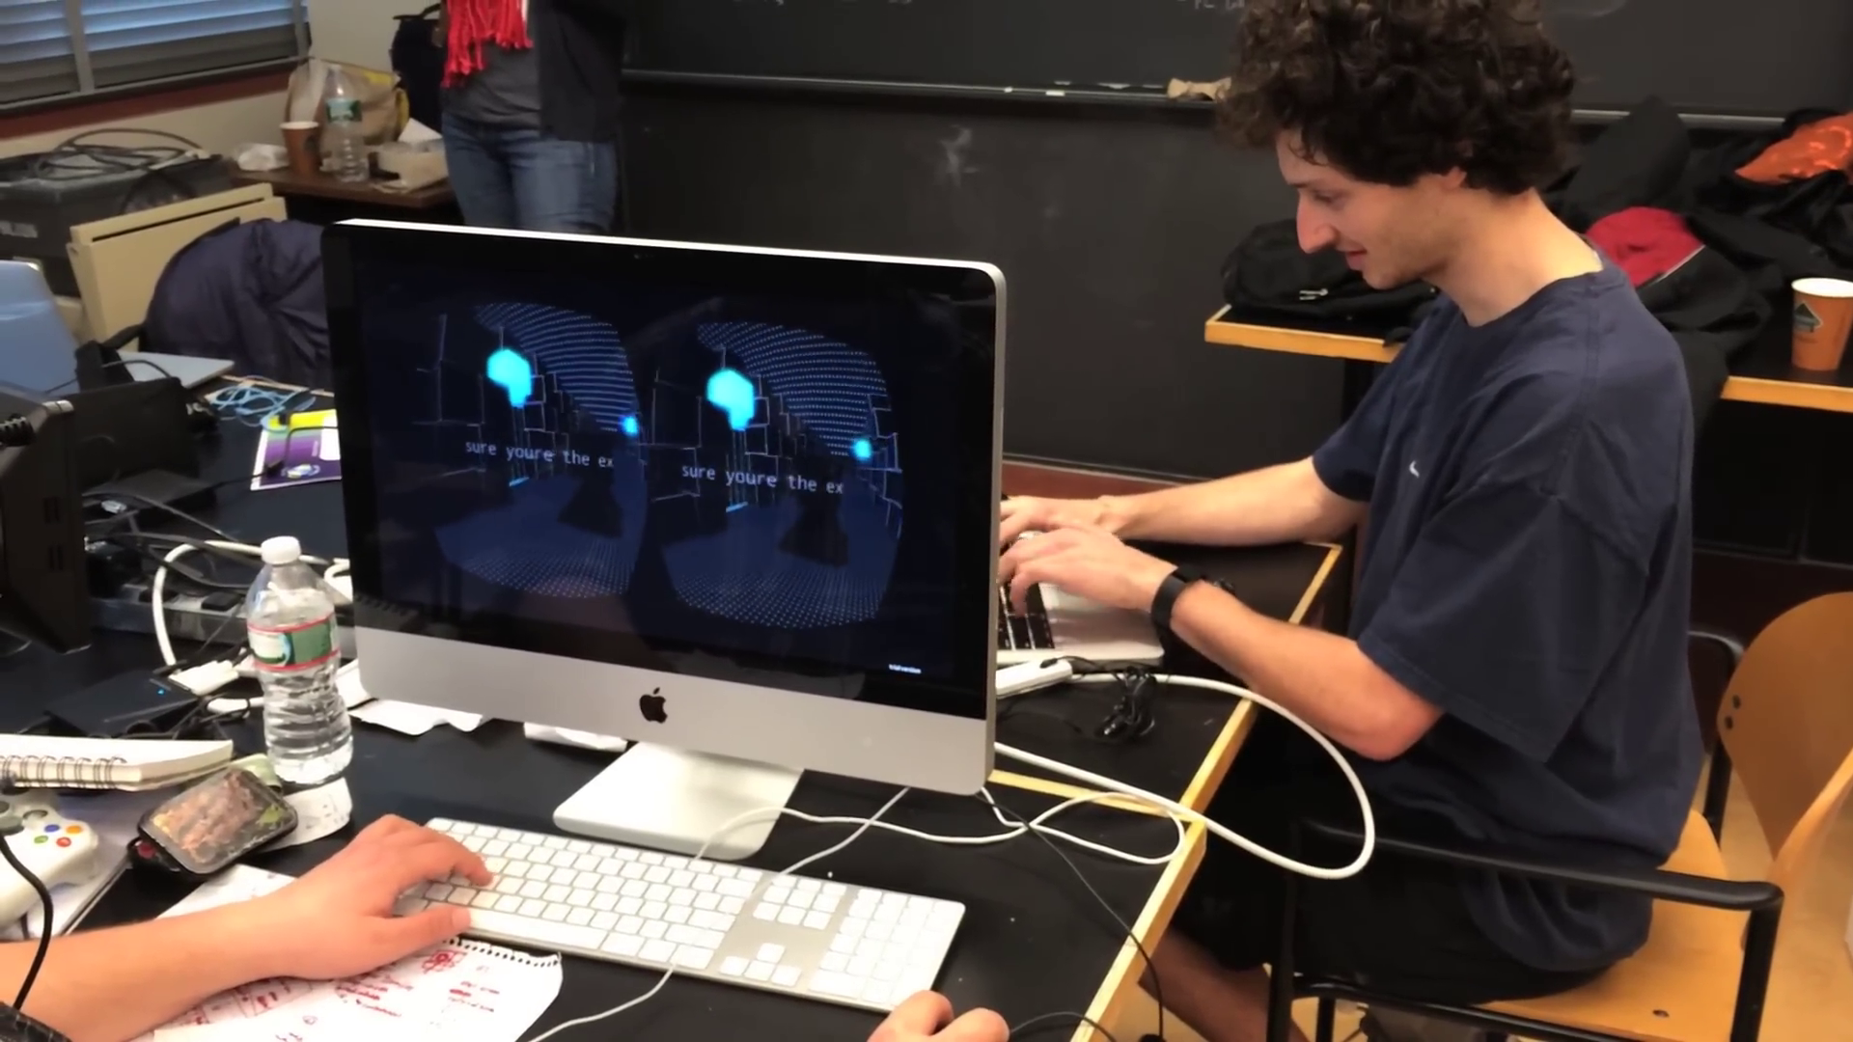